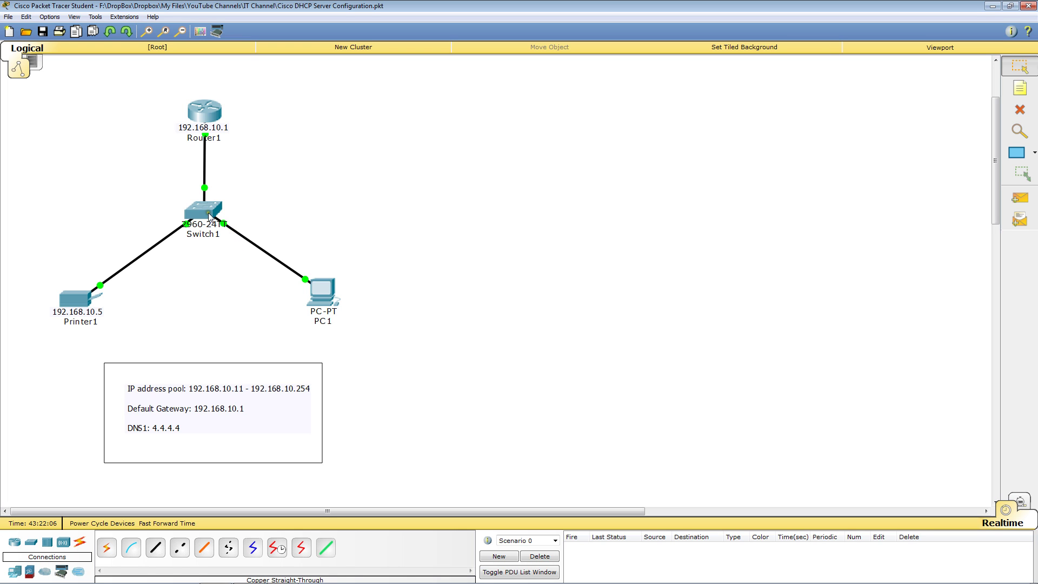
# Ping the printer at 192.168.10.5 from Router1's command line, then close the router window.
pyautogui.click(205, 114)
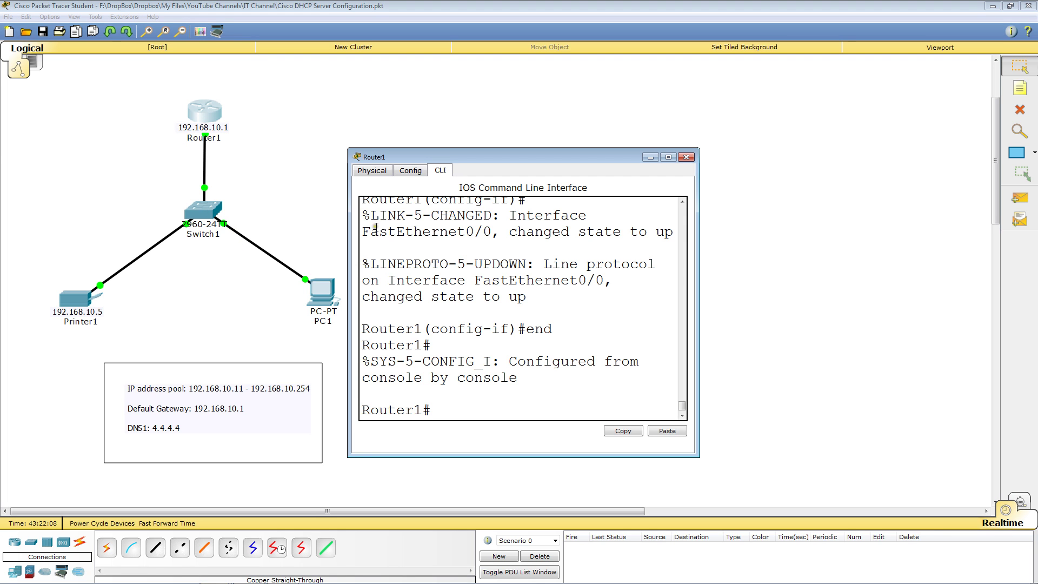
pyautogui.click(668, 158)
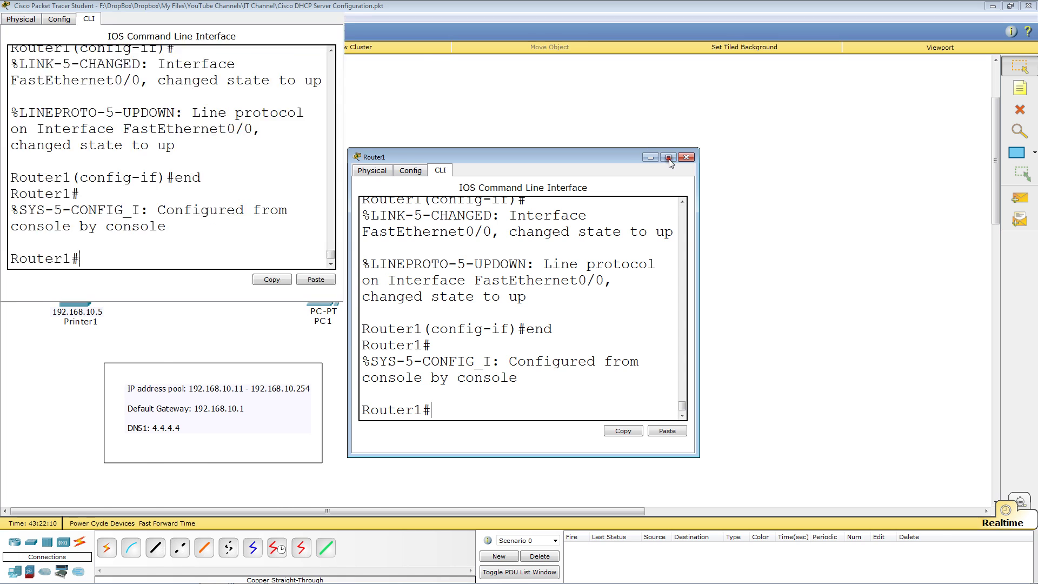
pyautogui.write('pi')
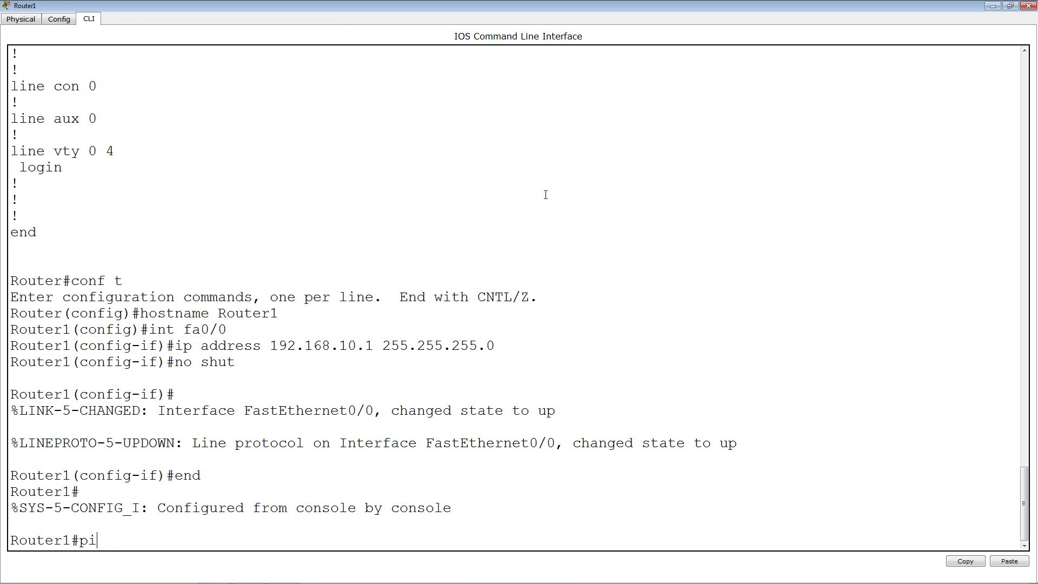
pyautogui.write('ng 192.168.10.1')
pyautogui.press('BackSpace')
pyautogui.write('5')
pyautogui.press('Return')
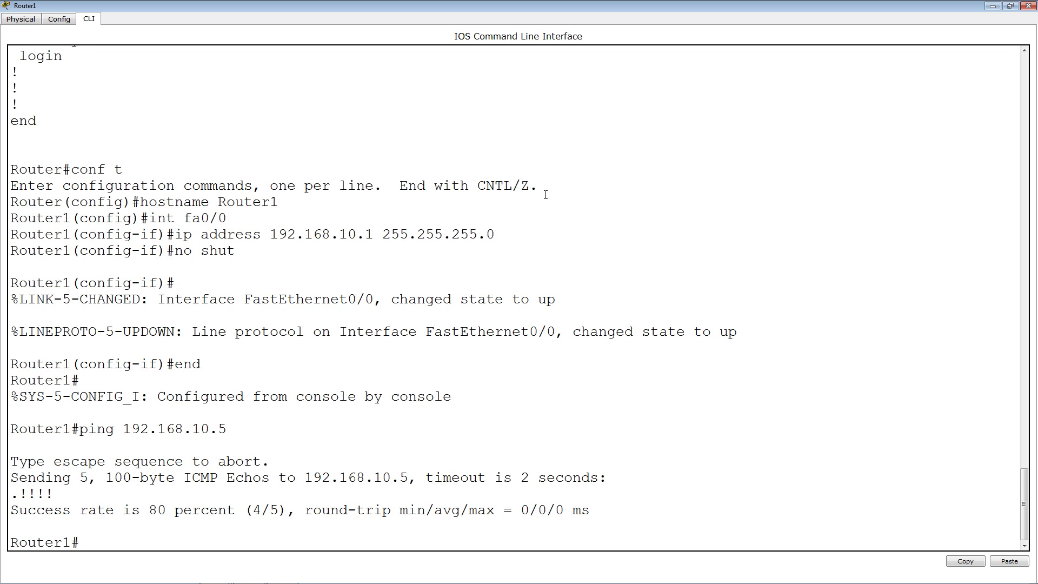
pyautogui.click(1028, 6)
# Check PC1's gateway and DNS settings and the IP configuration of its FastEthernet0 interface.
pyautogui.click(327, 301)
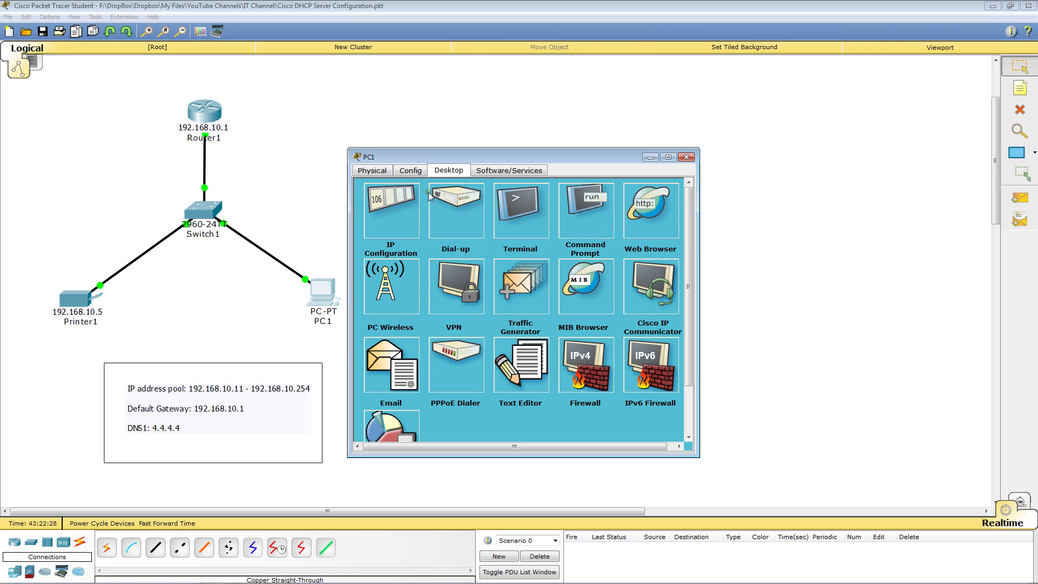
pyautogui.click(411, 171)
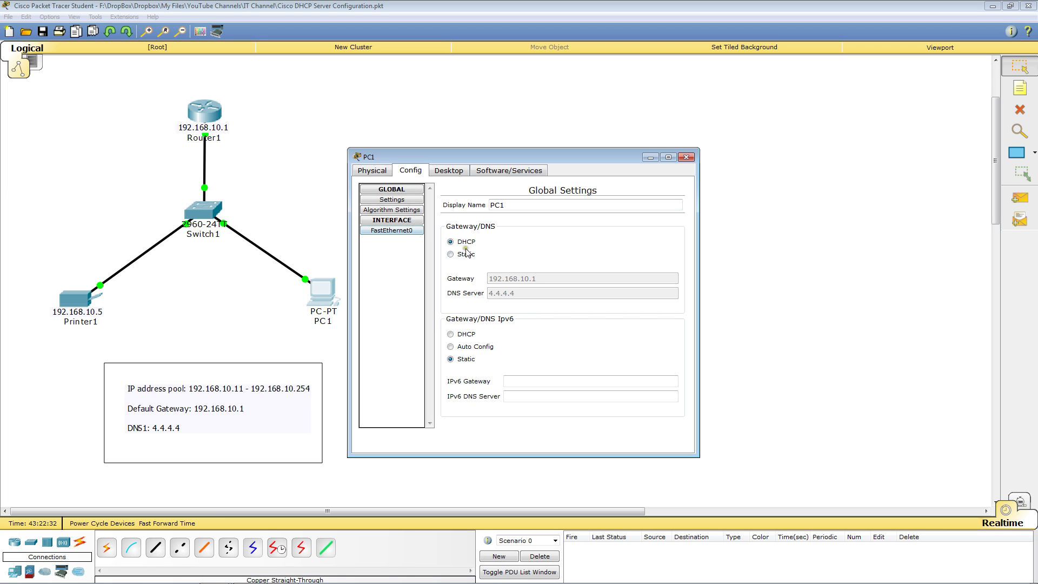
pyautogui.click(398, 231)
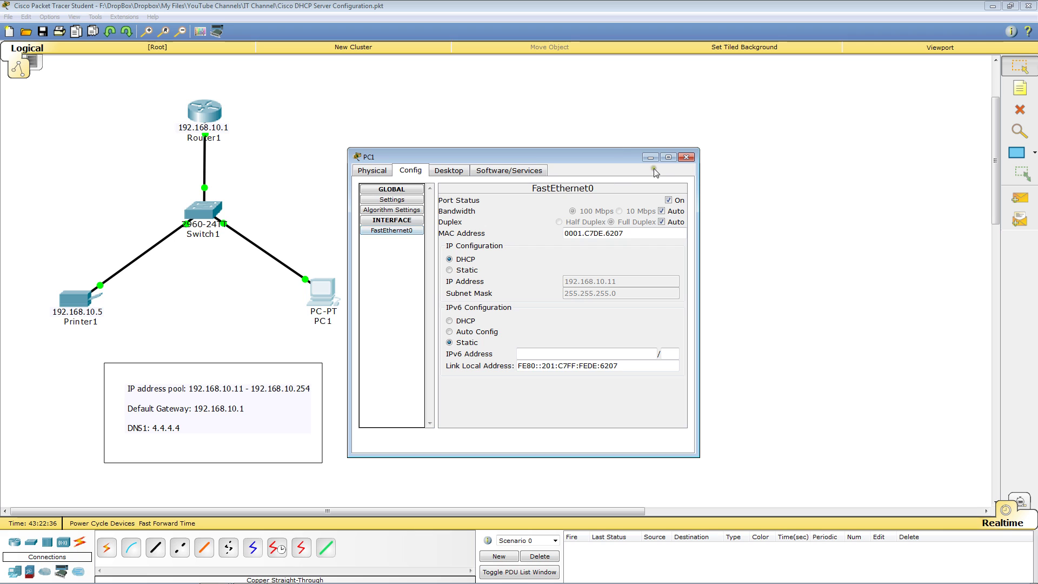
# Release PC1's DHCP address with ipconfig /release in a widened command prompt.
pyautogui.click(461, 172)
pyautogui.click(584, 224)
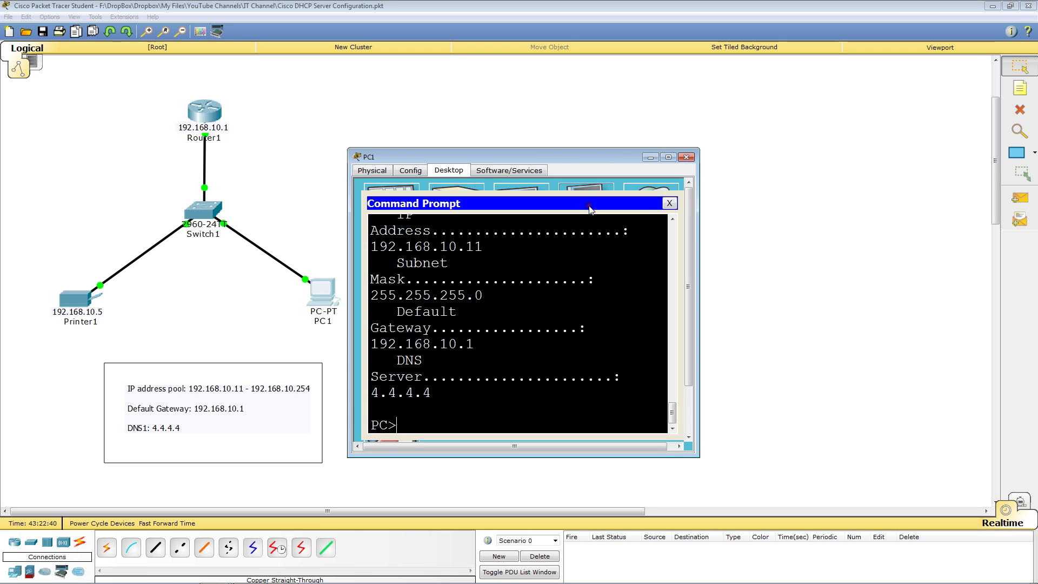
pyautogui.moveTo(700, 258); pyautogui.dragTo(925, 258)
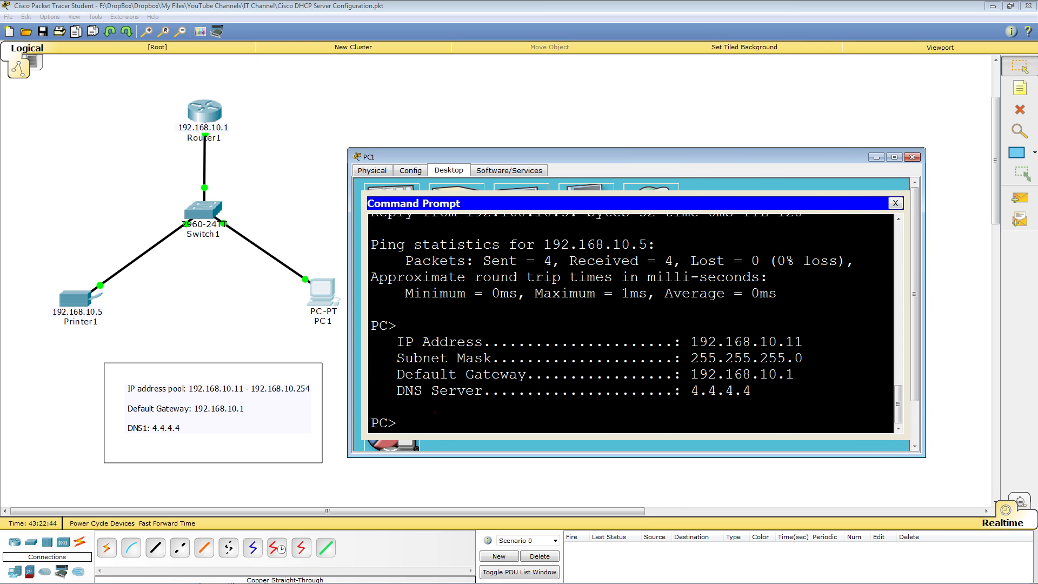
pyautogui.write('ipconfi')
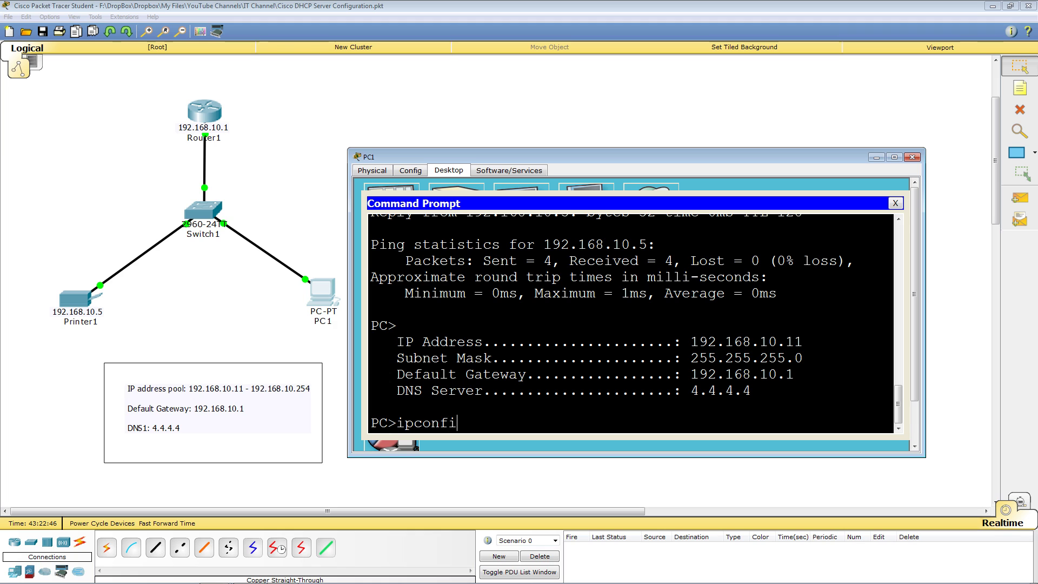
pyautogui.write('g /release')
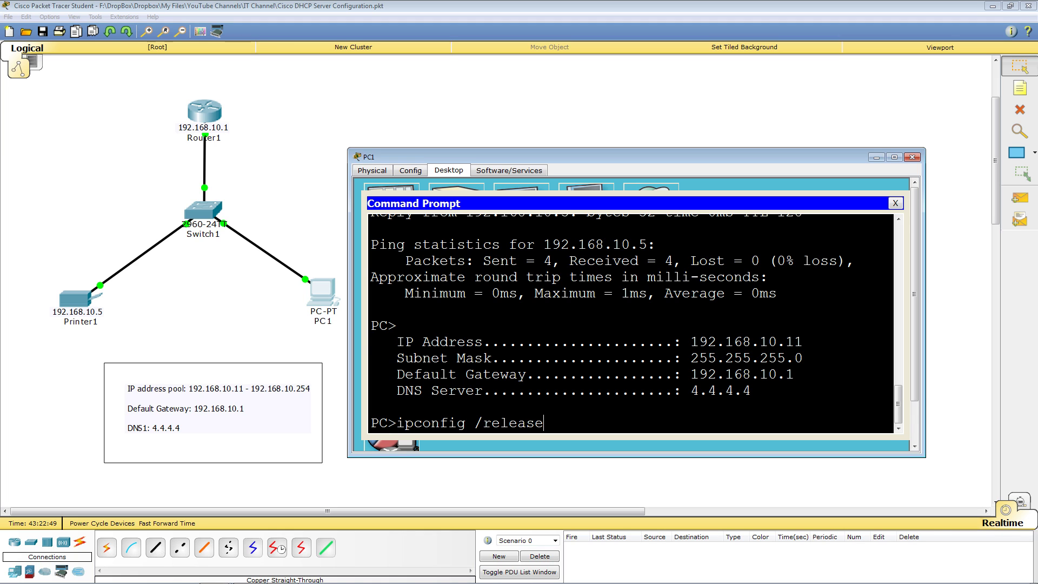
pyautogui.press('Return')
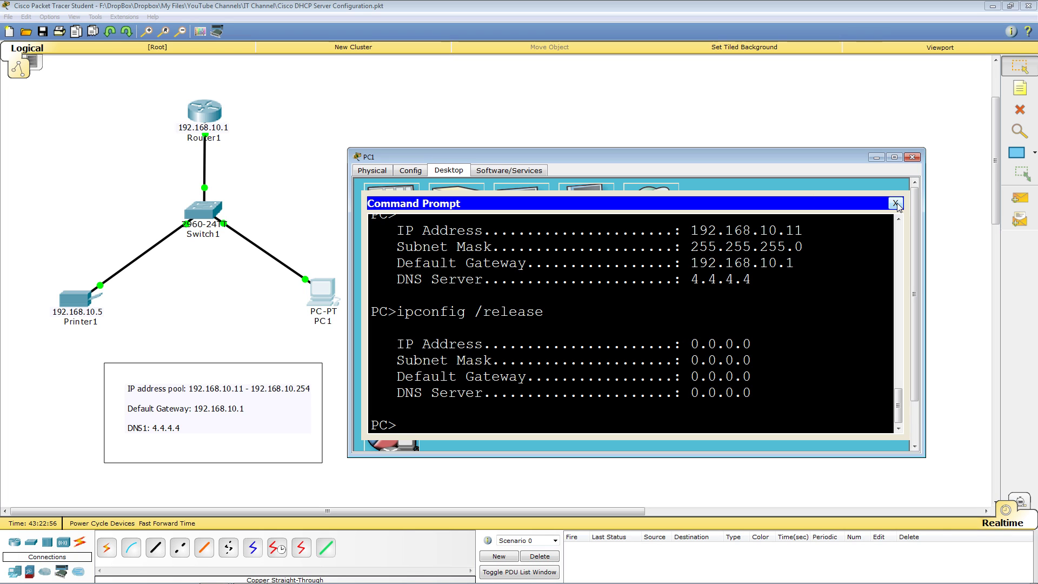
# Try to obtain a DHCP address on PC1 with ipconfig /renew, and close the PC1 window.
pyautogui.press('Up')
pyautogui.press('BackSpace')
pyautogui.press('BackSpace')
pyautogui.press('BackSpace')
pyautogui.press('BackSpace')
pyautogui.press('BackSpace')
pyautogui.write('new')
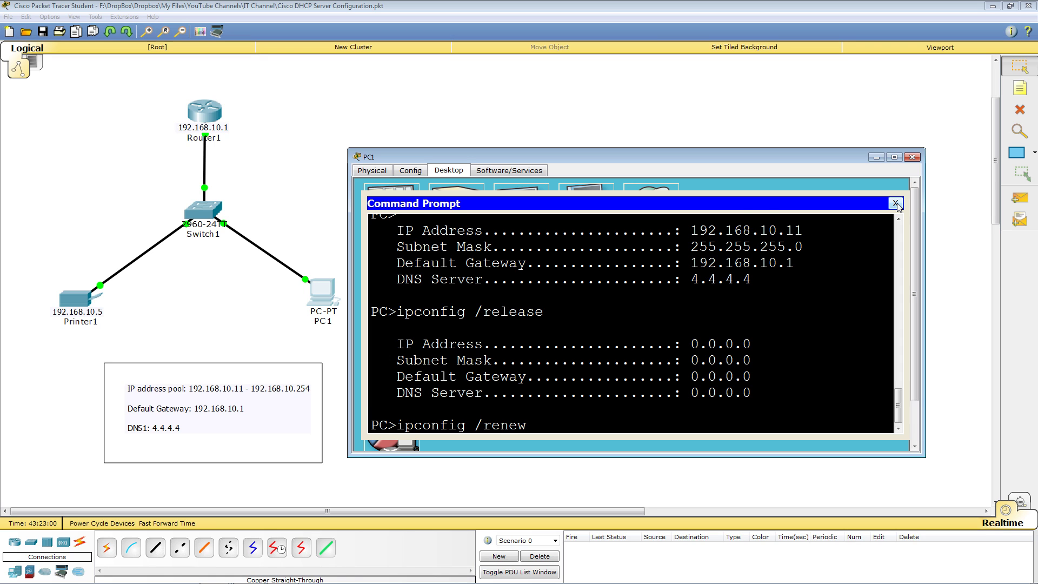
pyautogui.press('Return')
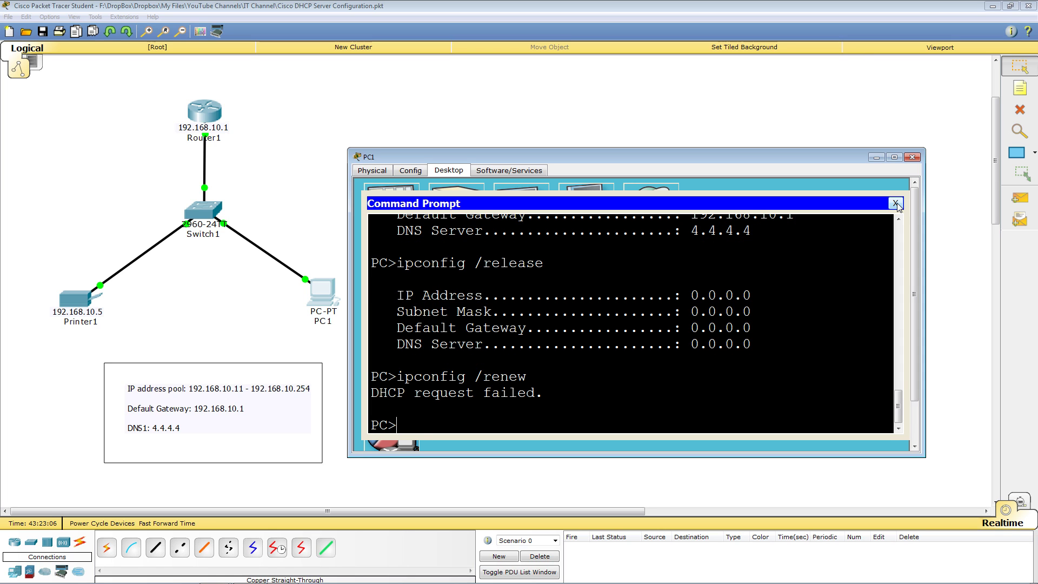
pyautogui.click(912, 156)
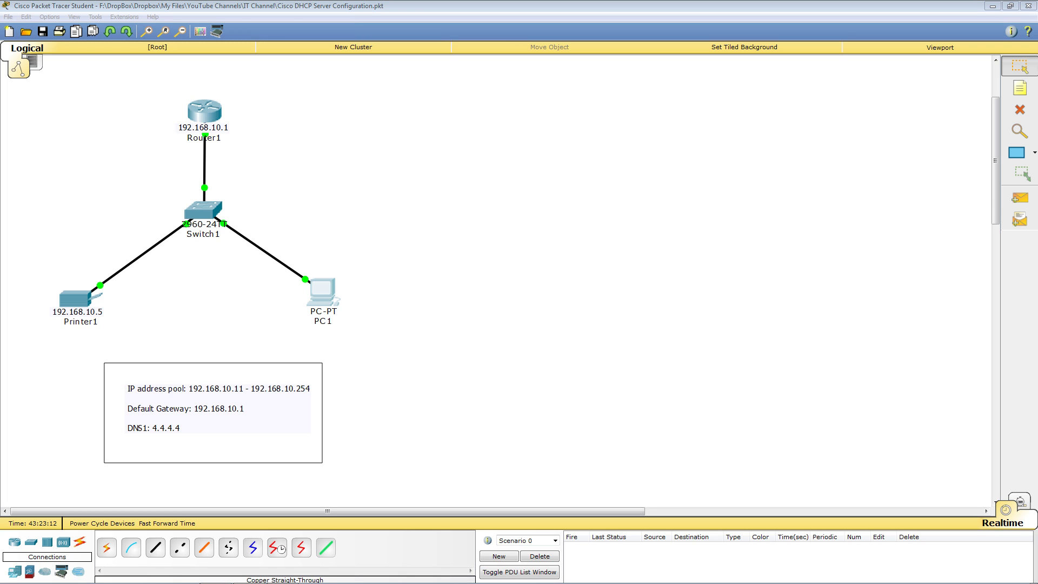
# Enter global configuration mode on Router1 and enable the DHCP service with service dhcp.
pyautogui.click(198, 114)
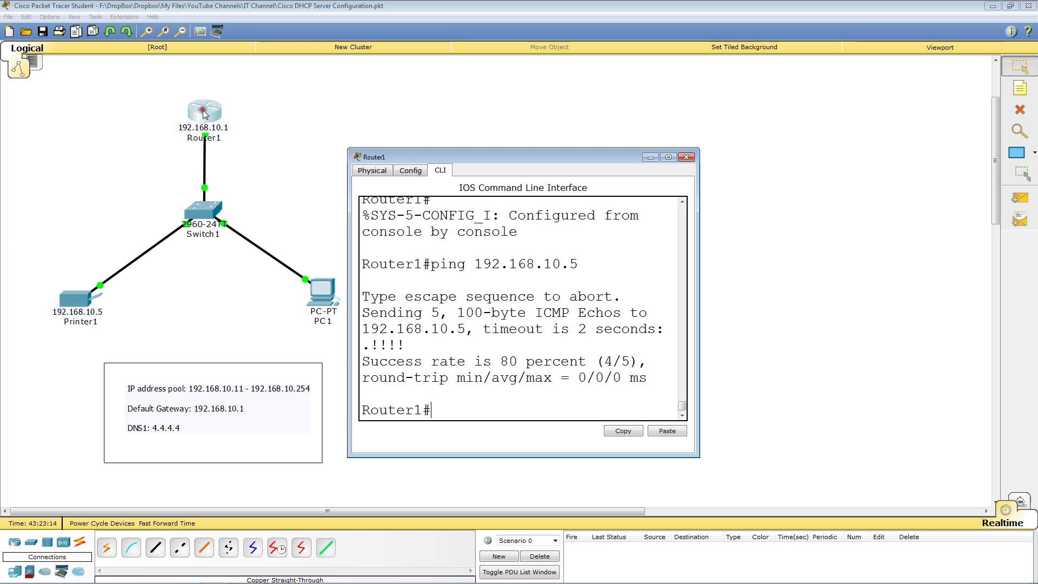
pyautogui.click(668, 157)
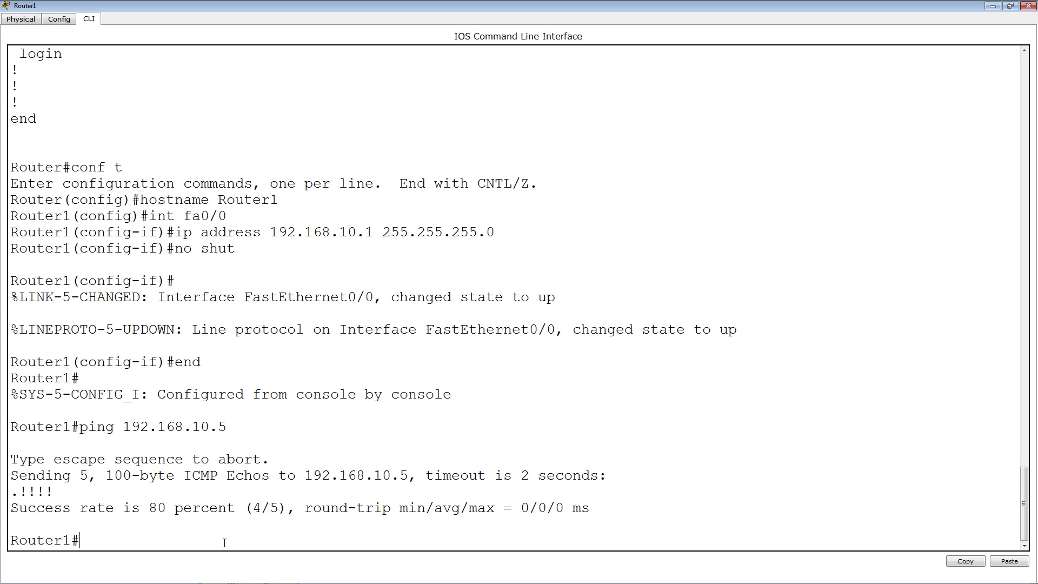
pyautogui.write('conf t')
pyautogui.press('Return')
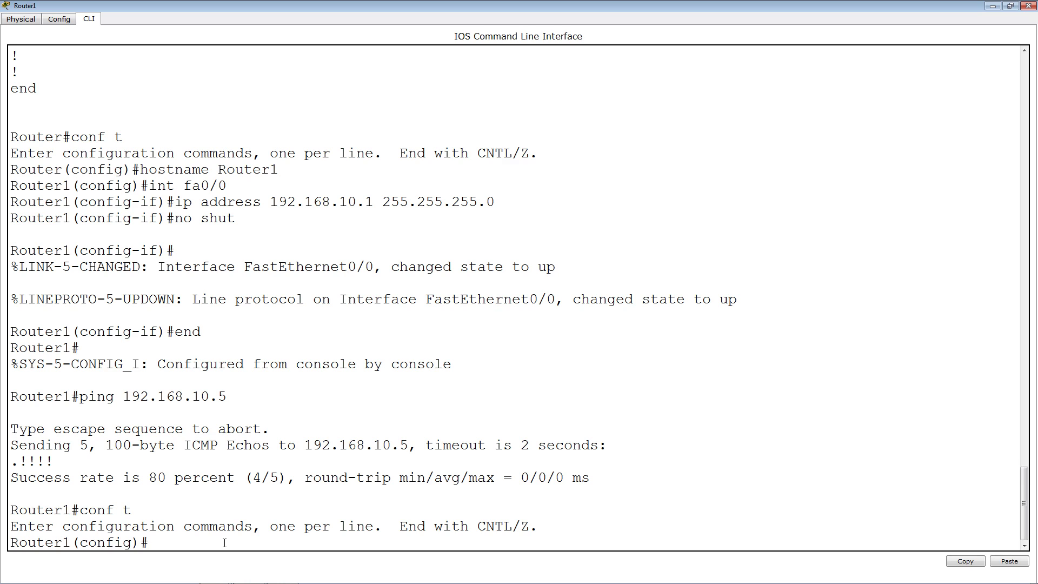
pyautogui.write('service dhcp')
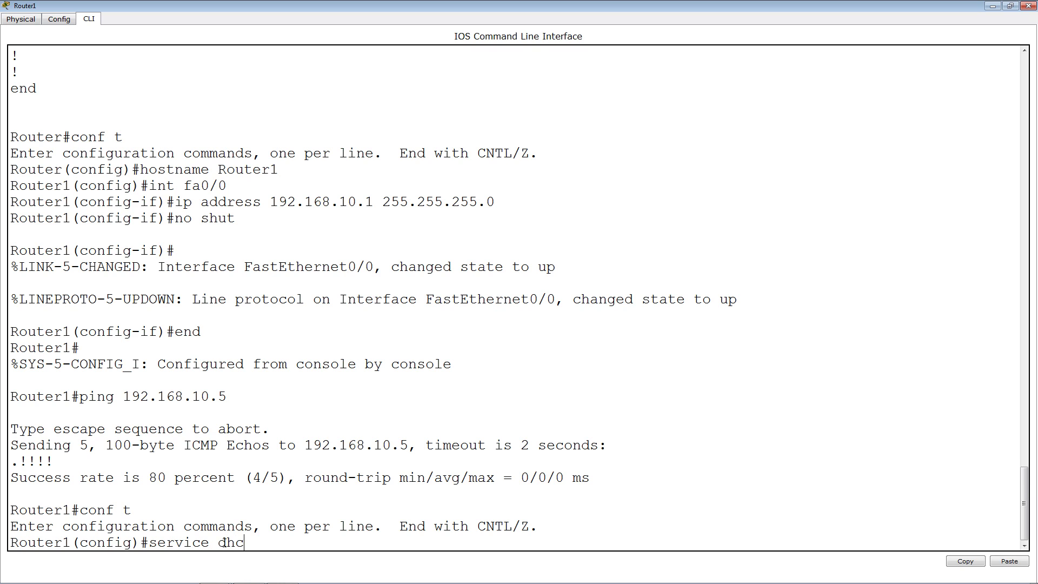
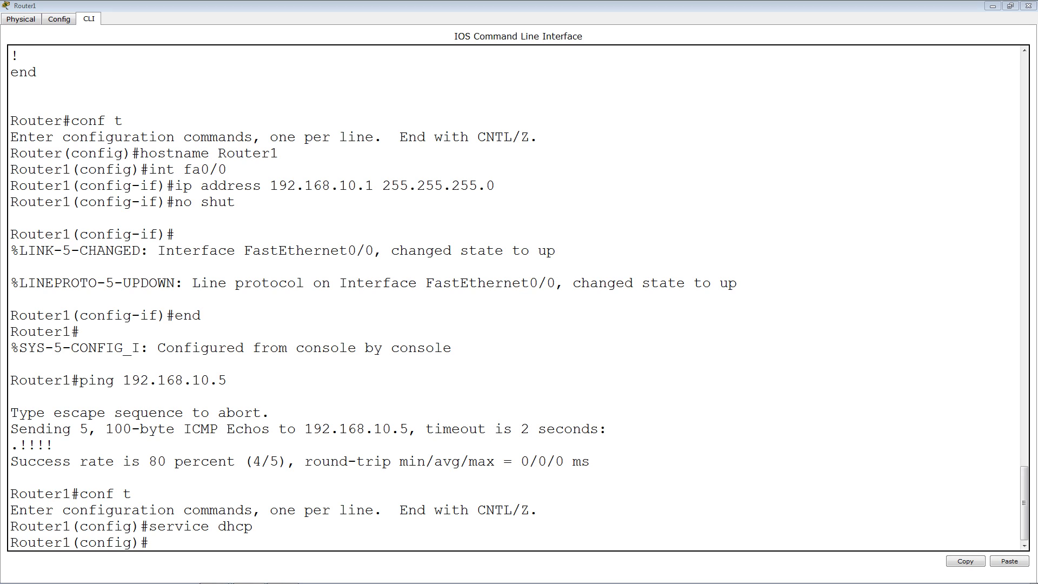
# Exclude the addresses 192.168.10.1 through 192.168.10.10 from DHCP assignment on Router1.
pyautogui.click(338, 545)
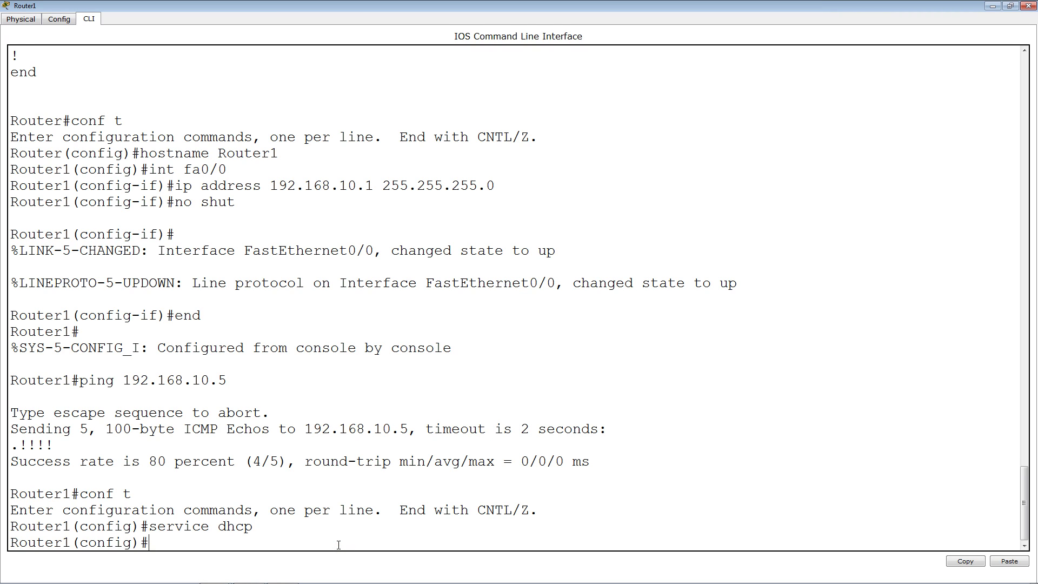
pyautogui.write('ip dhcp excluded')
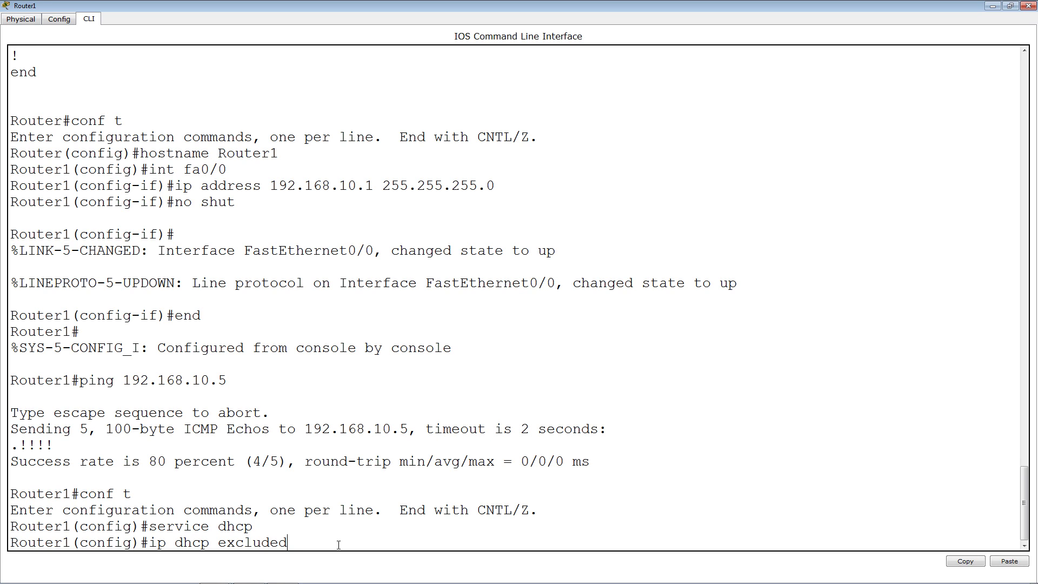
pyautogui.write('-address')
pyautogui.write('192.168.10.1')
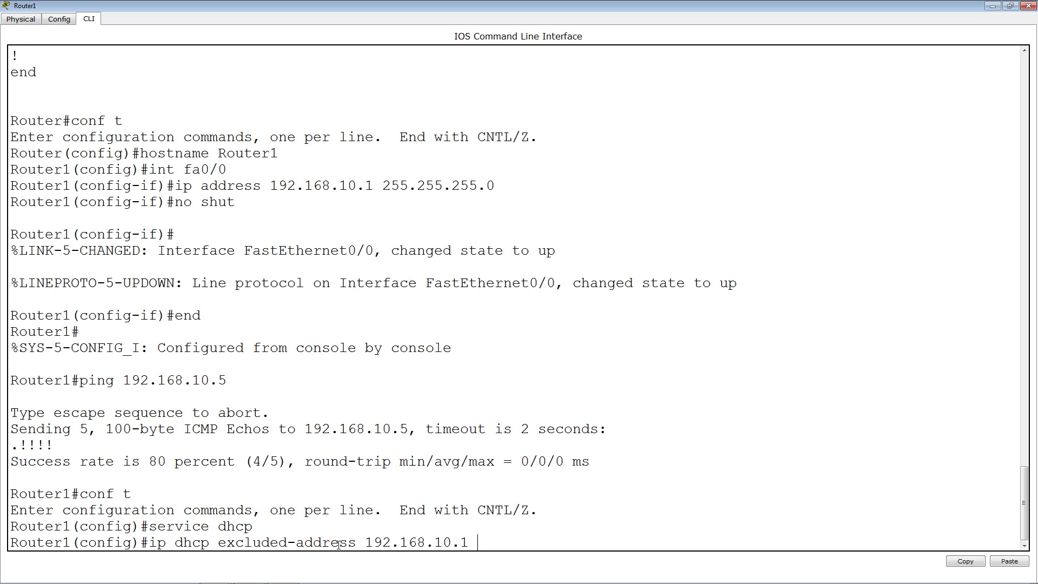
pyautogui.write(' 192.168.10.')
pyautogui.write('101.')
pyautogui.write('0.10')
pyautogui.press('Return')
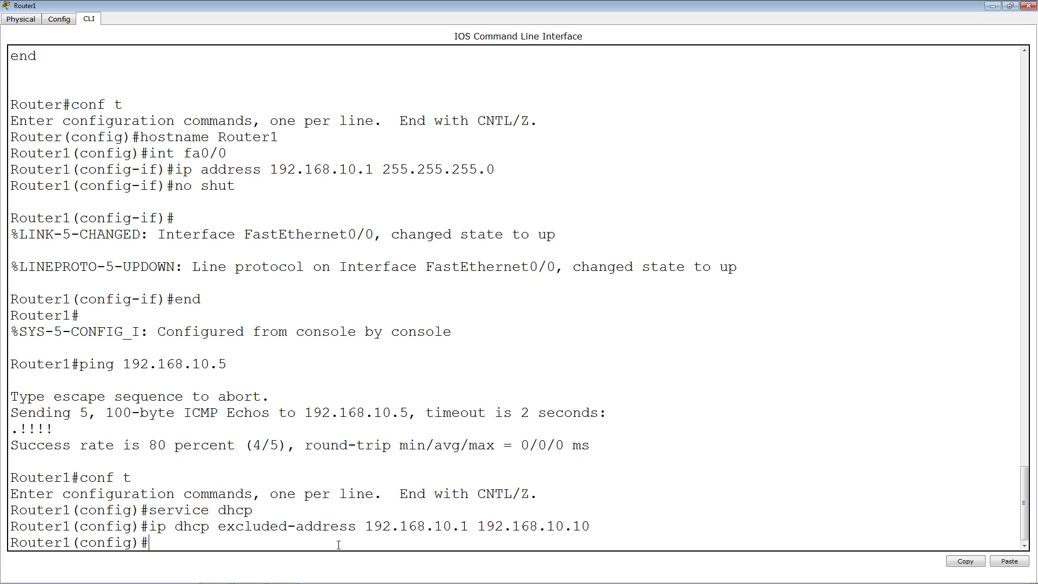
# Create the DHCP pool NETWORK10 on Router1 and set its default router to 192.168.10.1.
pyautogui.write('ip dhcp pool NETWORK')
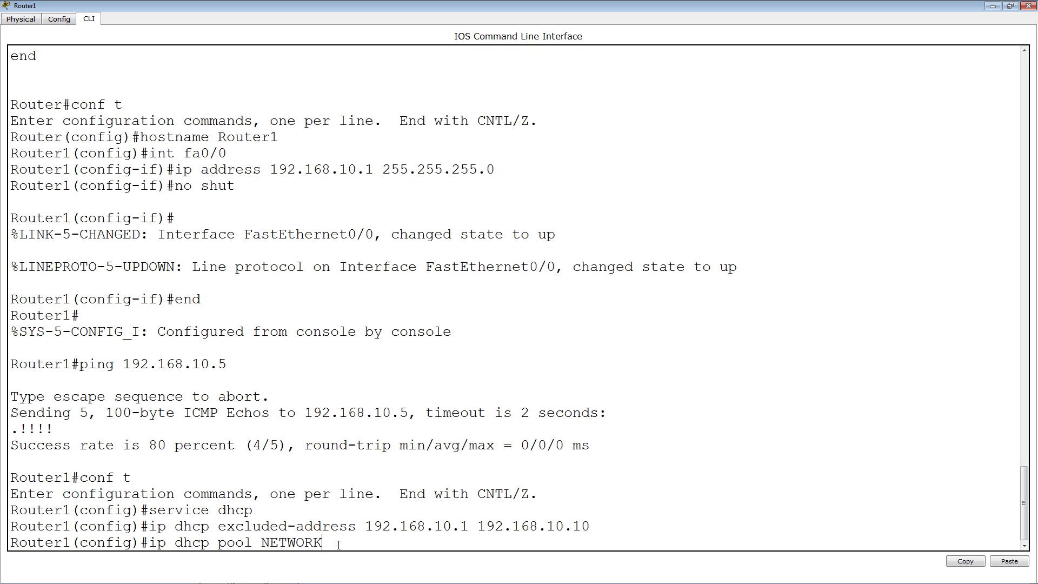
pyautogui.write('10')
pyautogui.press('Return')
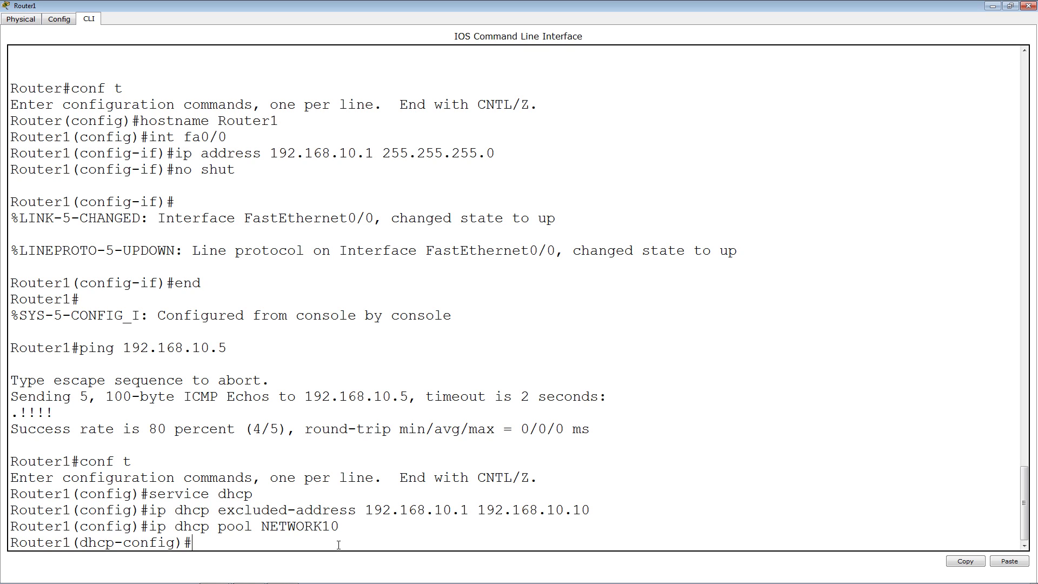
pyautogui.write('default-router 192.168.10.1')
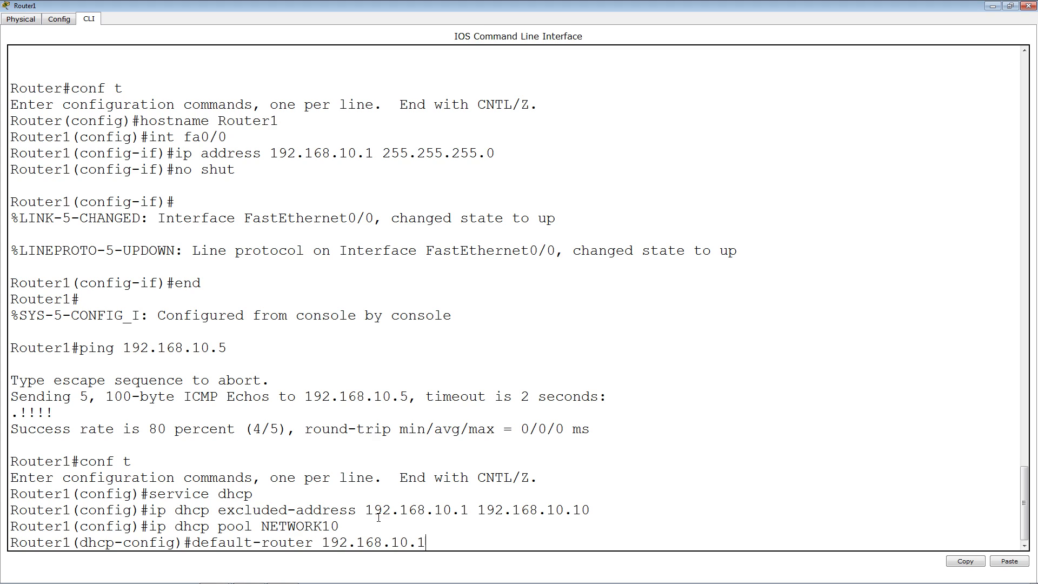
pyautogui.press('Return')
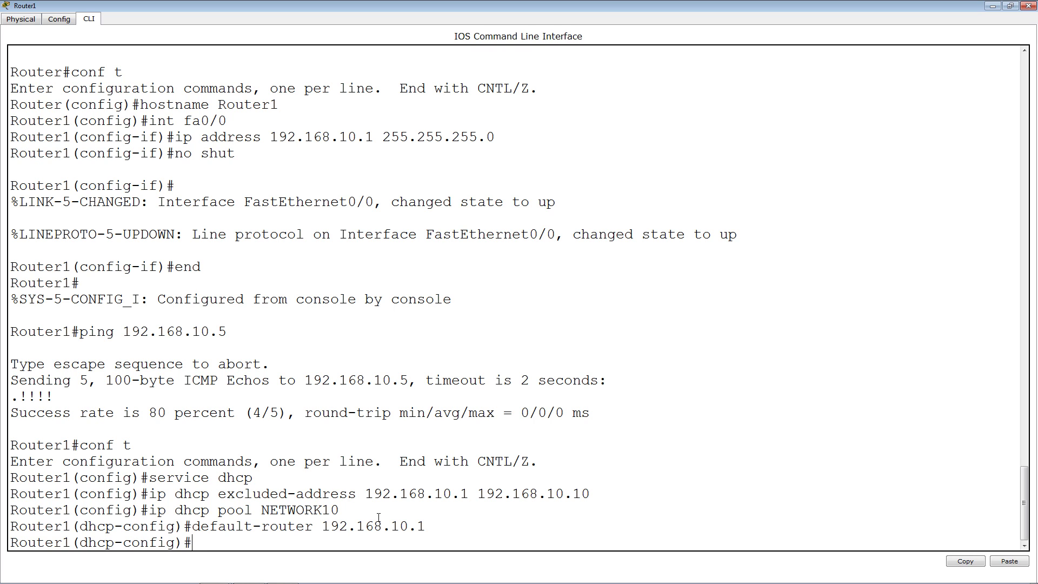
# Set 4.4.4.4 as the only DNS server of the NETWORK10 DHCP pool.
pyautogui.write('dns-server 4.4.4.4')
pyautogui.write('8')
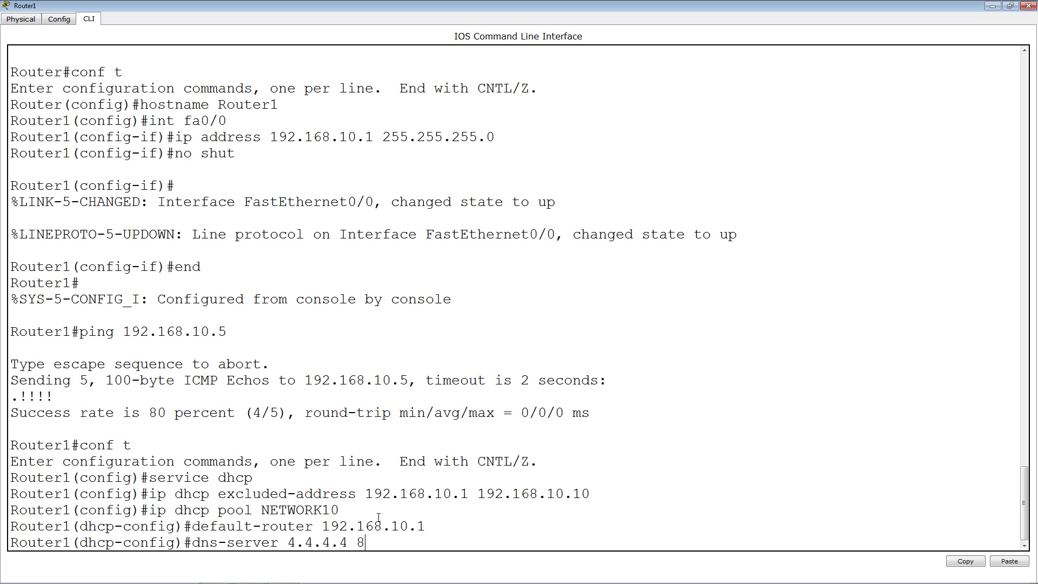
pyautogui.write('.8.8.8')
pyautogui.press('BackSpace')
pyautogui.press('BackSpace')
pyautogui.press('BackSpace')
pyautogui.press('BackSpace')
pyautogui.press('BackSpace')
pyautogui.press('BackSpace')
pyautogui.press('BackSpace')
pyautogui.press('BackSpace')
pyautogui.press('Return')
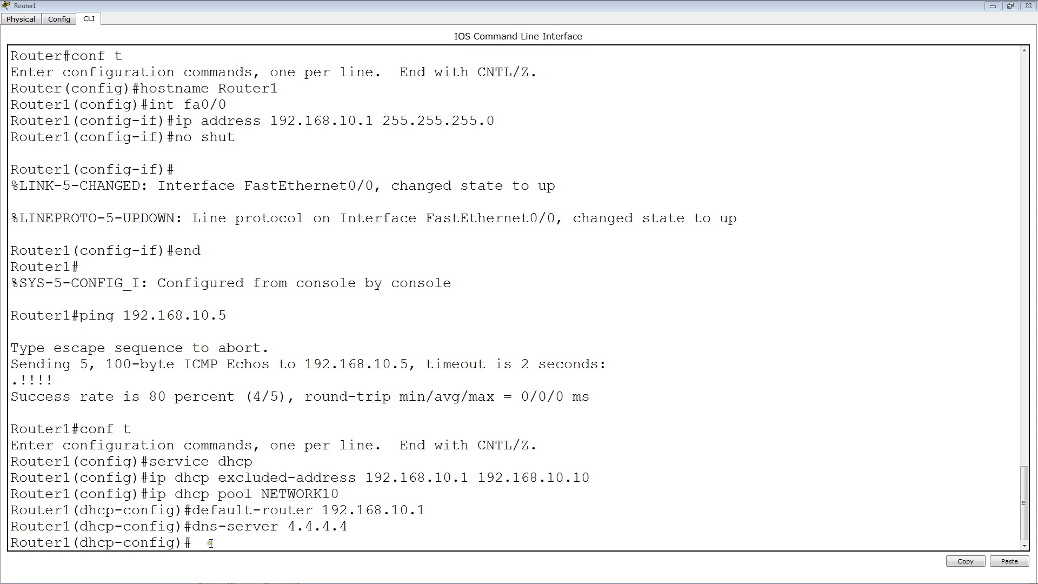
# Assign the network 192.168.10.0 with mask 255.255.255.0 to the NETWORK10 DHCP pool.
pyautogui.write('netwo')
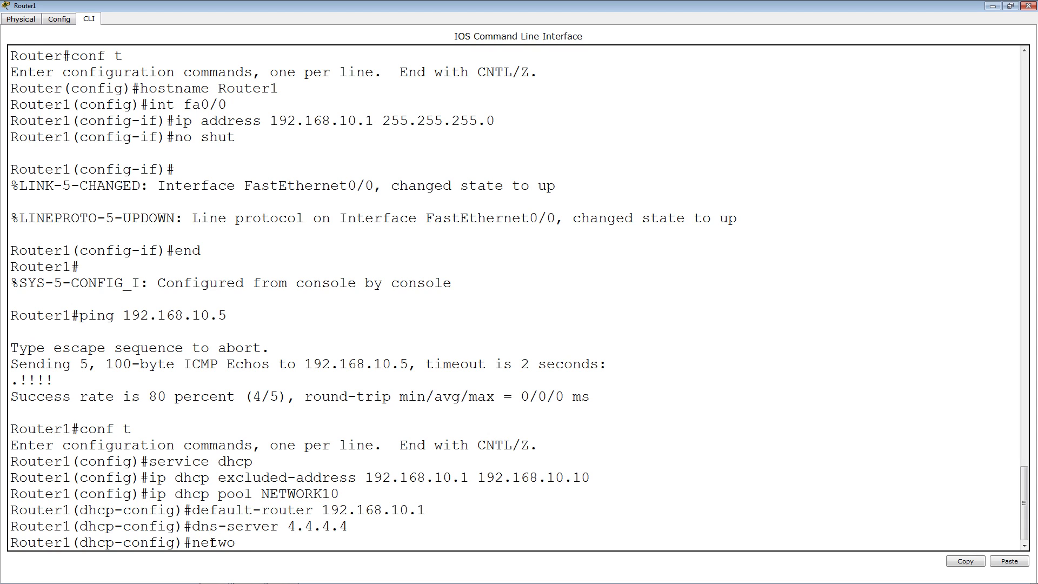
pyautogui.write('rk 192.168.10.0 25')
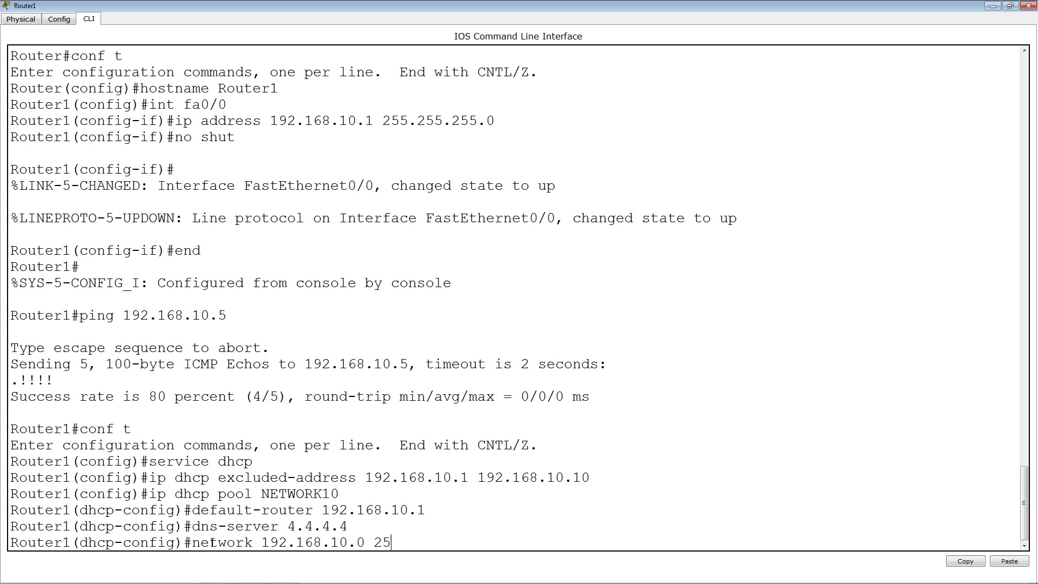
pyautogui.write('5.255.255.0')
pyautogui.press('Return')
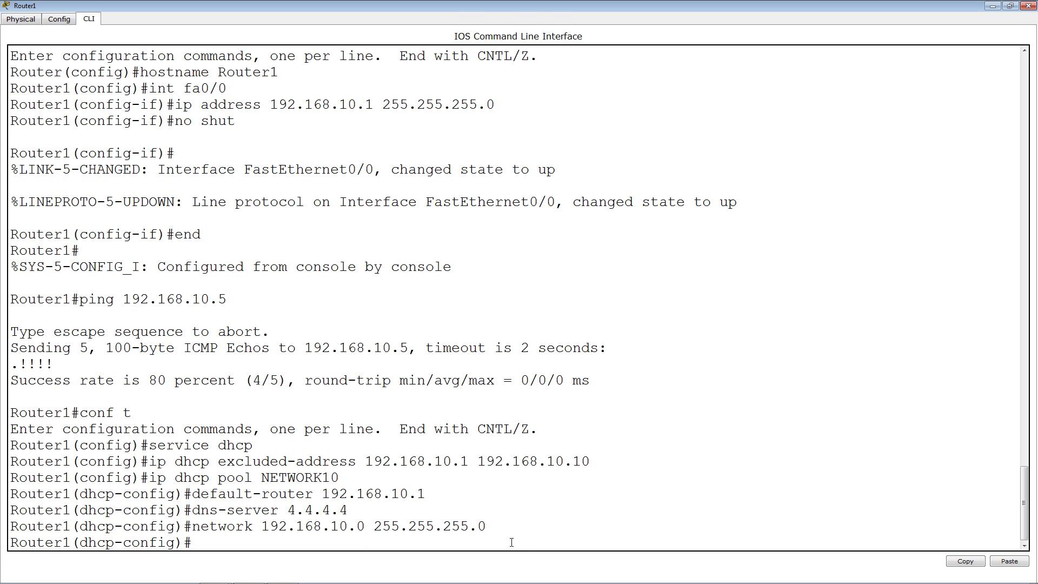
# Bring up PC1's Command Prompt and widen its window to check the IP address, subnet mask, gateway and DNS server obtained through DHCP.
pyautogui.click(994, 6)
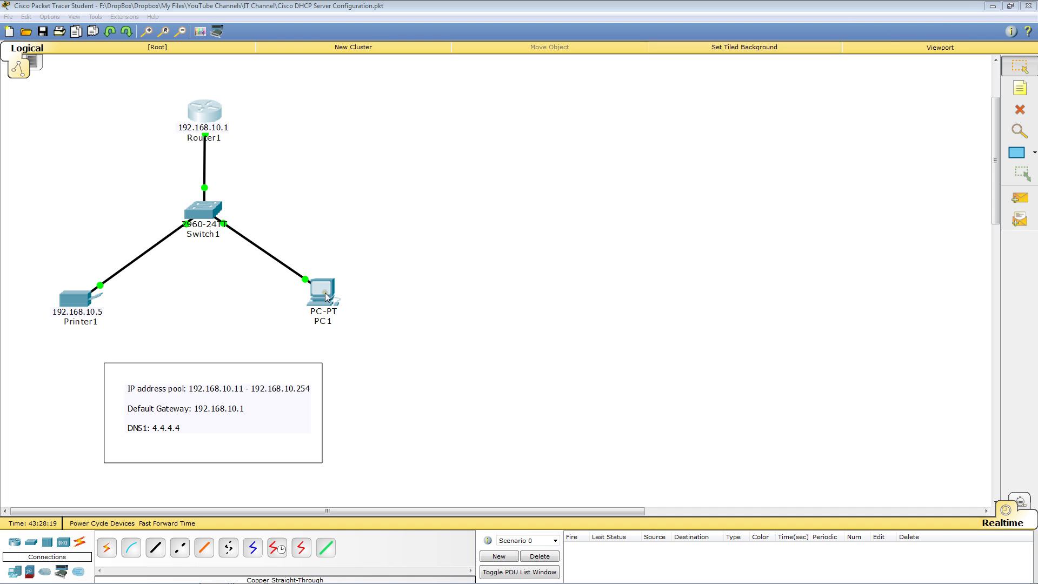
pyautogui.click(327, 296)
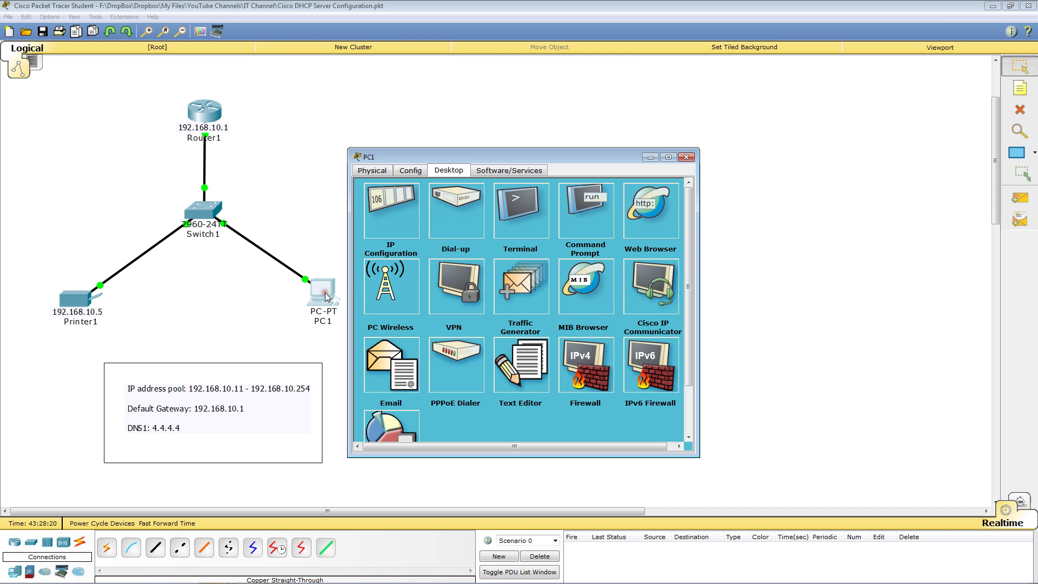
pyautogui.click(579, 209)
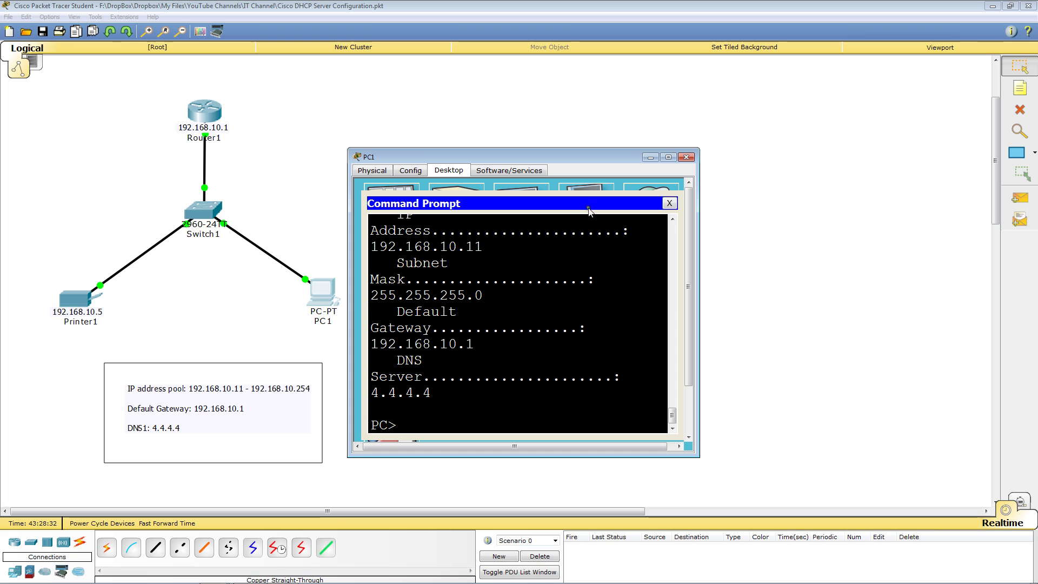
pyautogui.moveTo(699, 238); pyautogui.dragTo(972, 241)
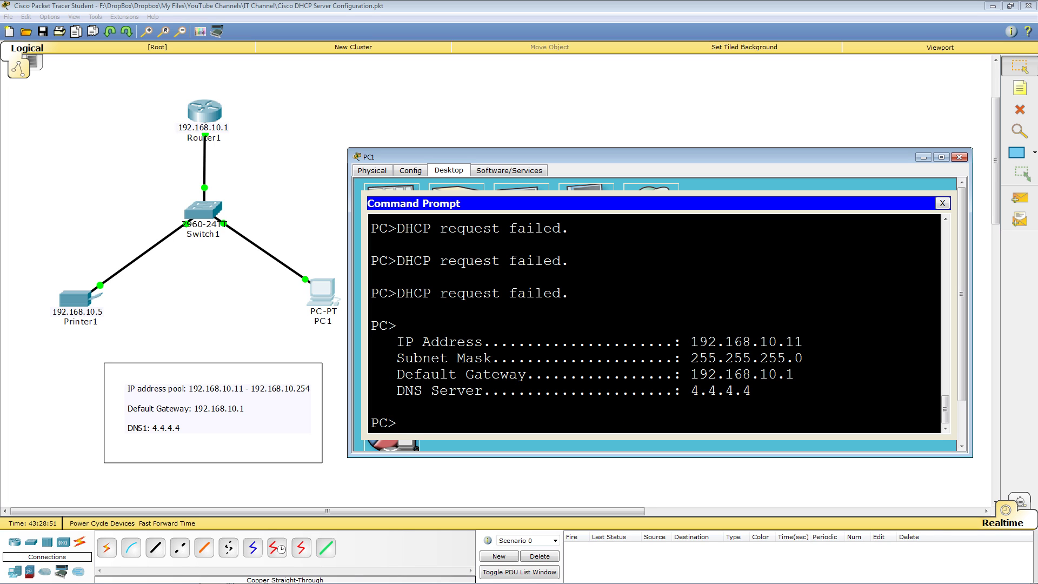
# Ping the default gateway 192.168.10.1 from PC1 to test connectivity with Router1.
pyautogui.write('ping 192.168.')
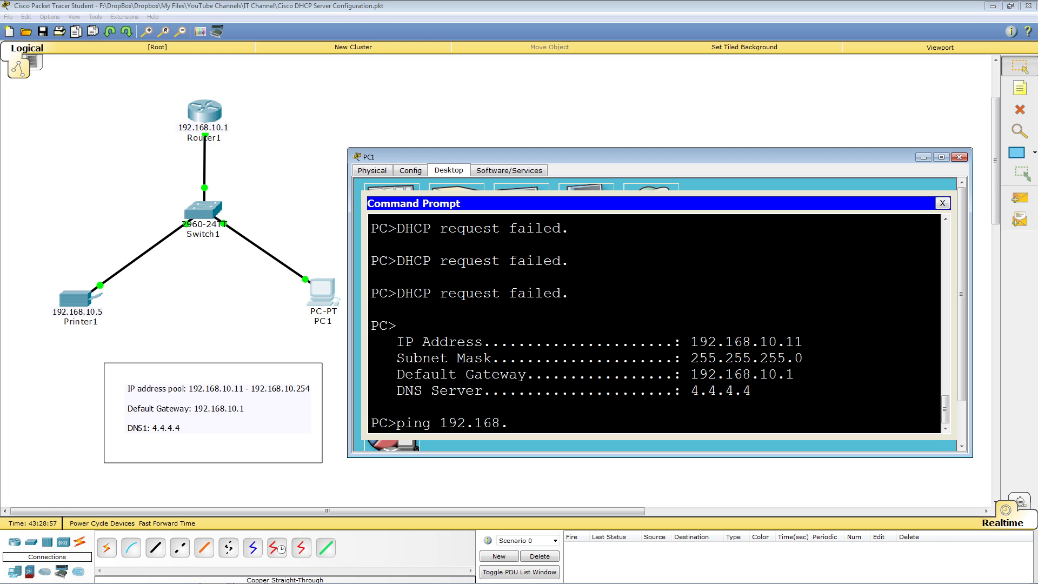
pyautogui.write('10.1')
pyautogui.press('Return')
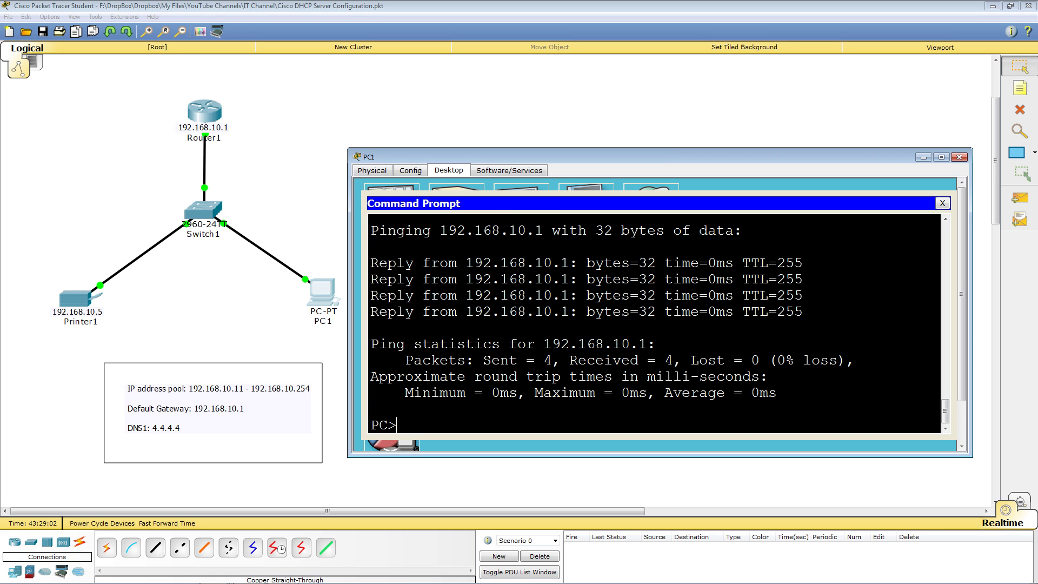
# Ping Printer1 at 192.168.10.5 from PC1, then close the PC1 window.
pyautogui.press('Up')
pyautogui.press('BackSpace')
pyautogui.write('5')
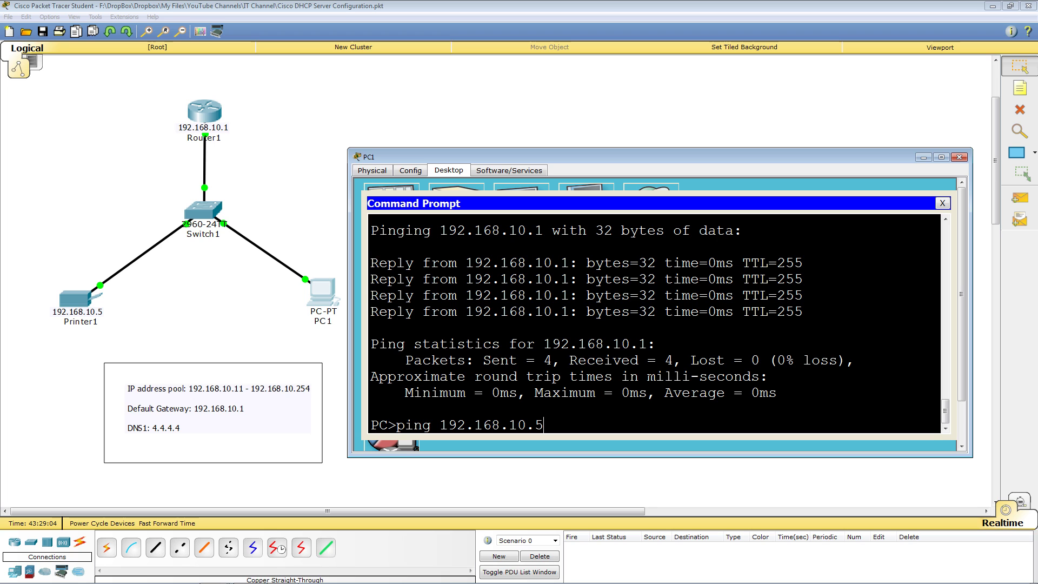
pyautogui.press('Return')
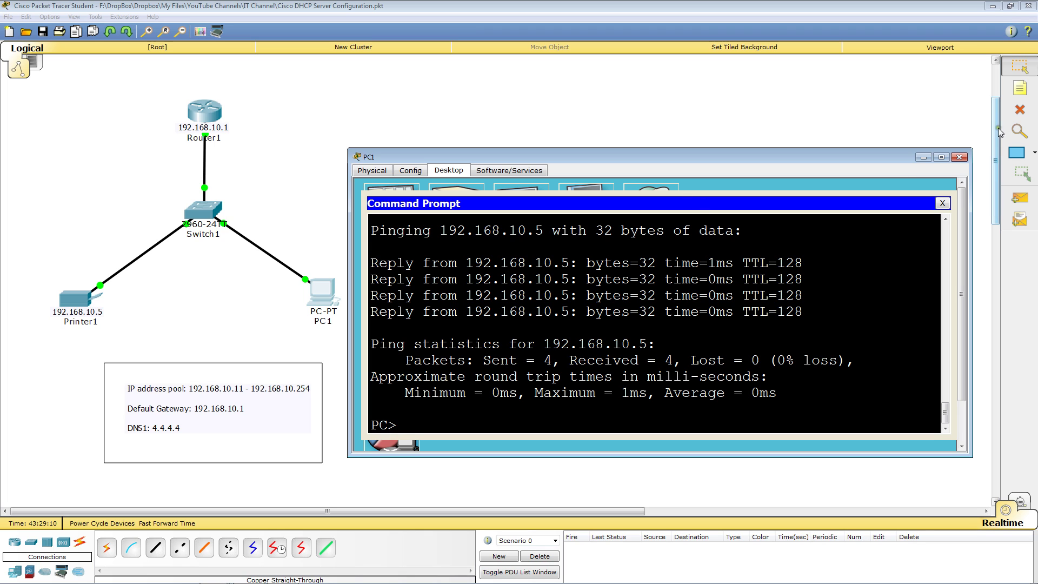
pyautogui.click(959, 157)
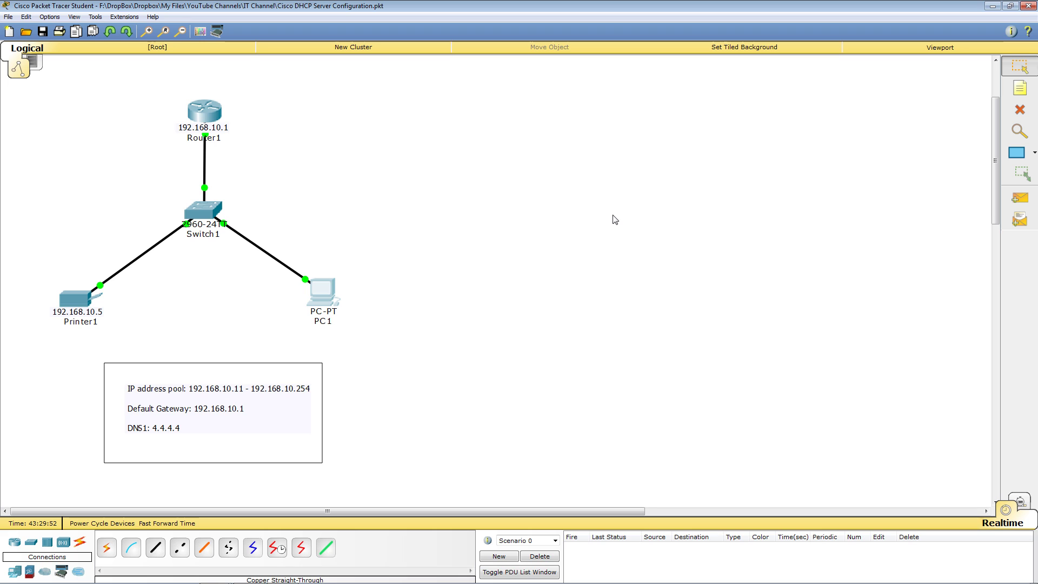
pyautogui.moveTo(593, 582)
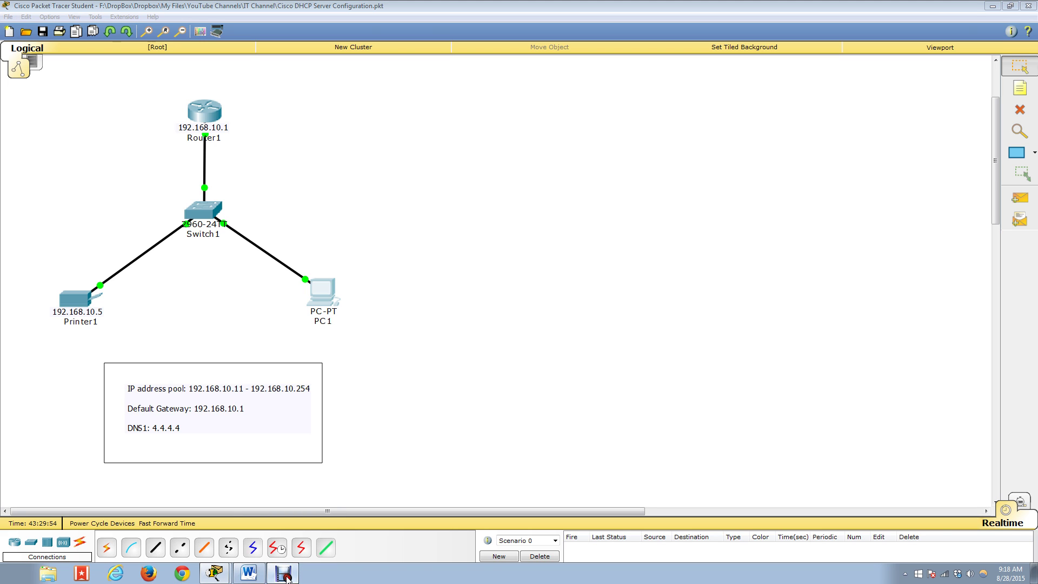